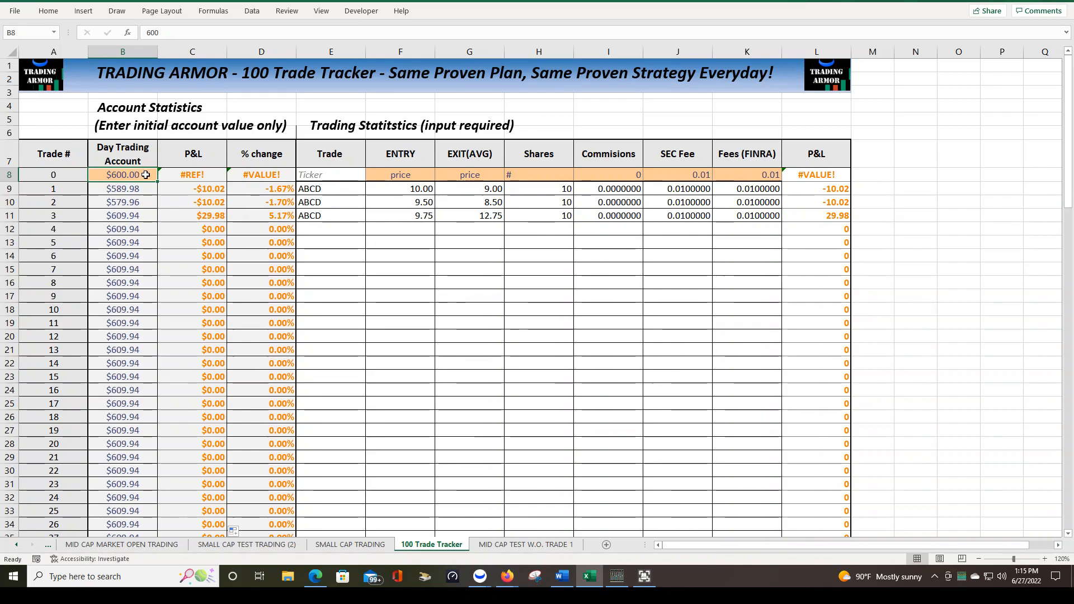
Try 5000 as the initial day trading account value for trade 0 and set it back to 600
double_click(173, 31)
type("5000")
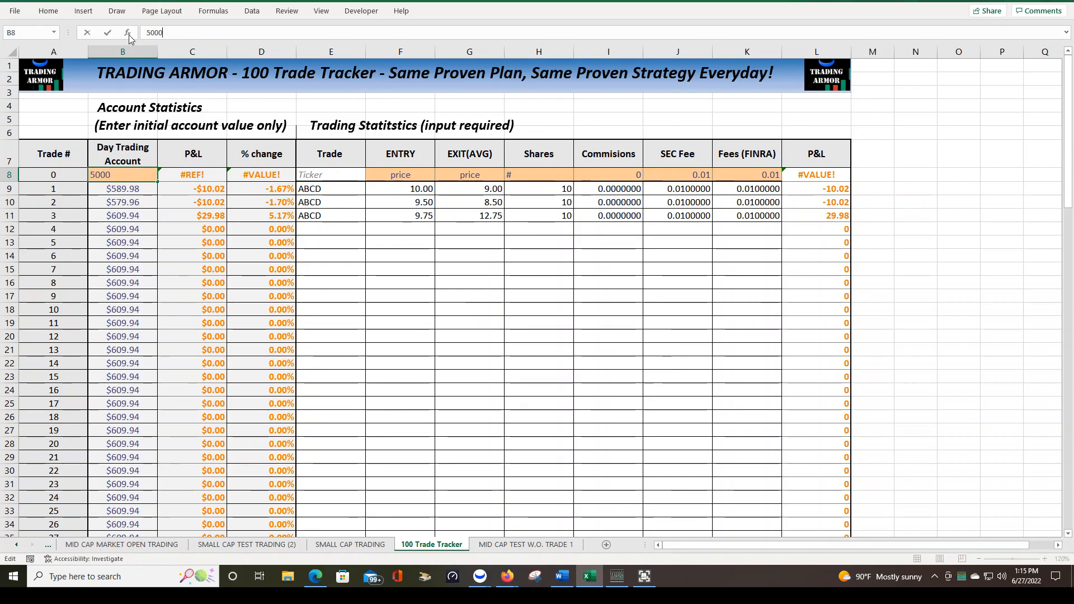
key("Return")
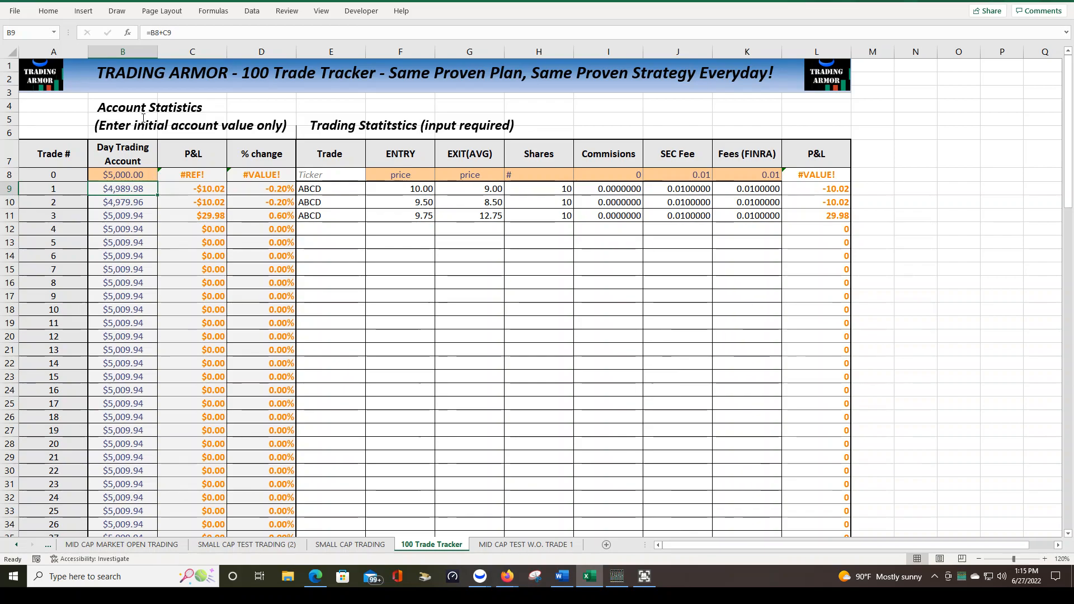
left_click(148, 174)
type("600")
key("ctrl+Return")
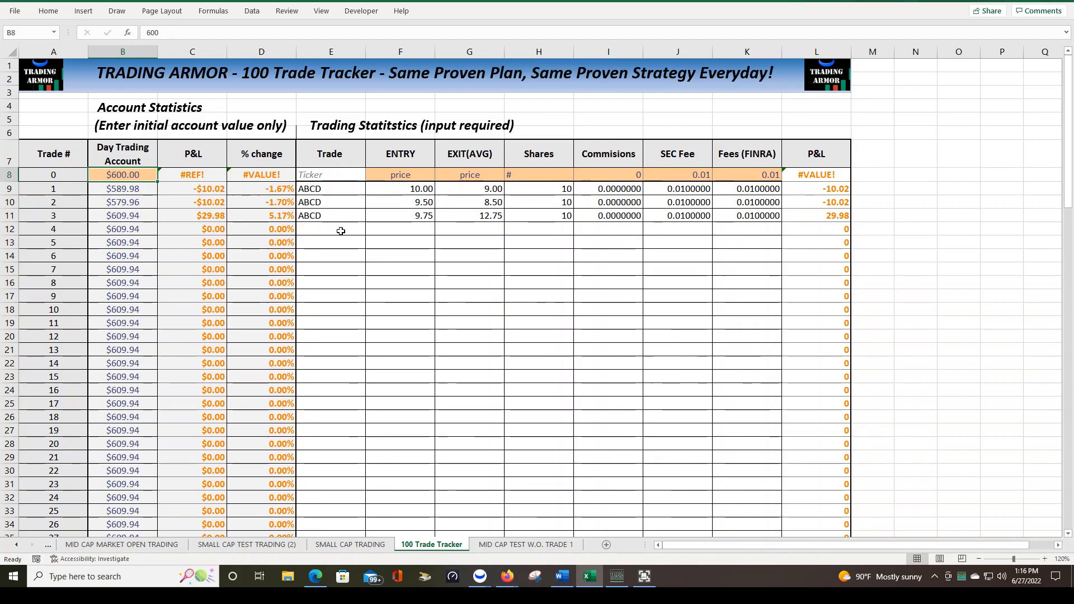
Enter trade 4 with ticker EFGH, an entry price of 18.50, an exit price of 15.50 and 5 shares
left_click(341, 231)
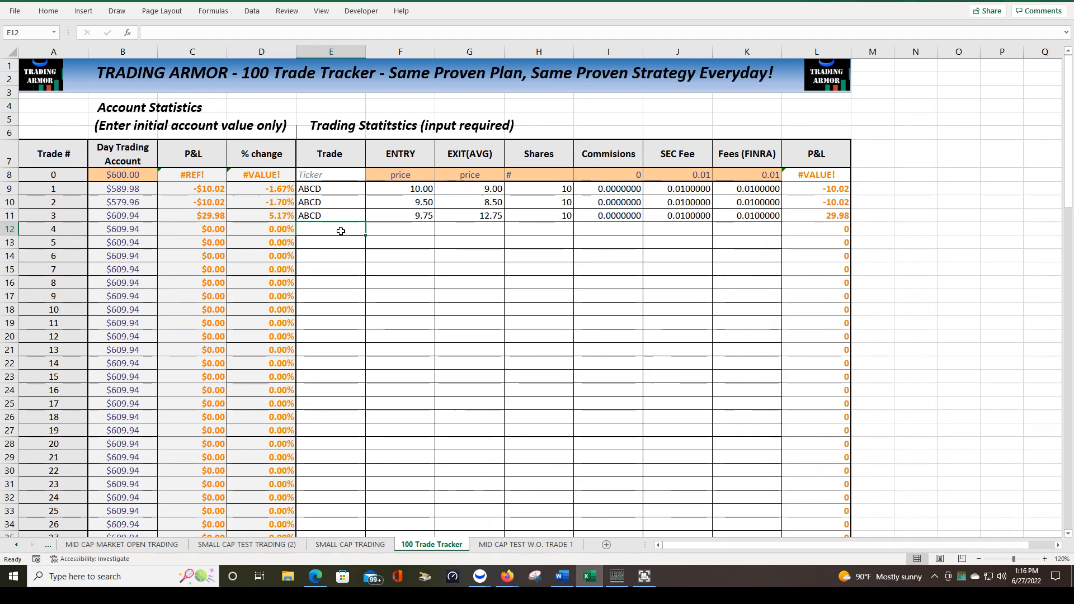
type("EFGH")
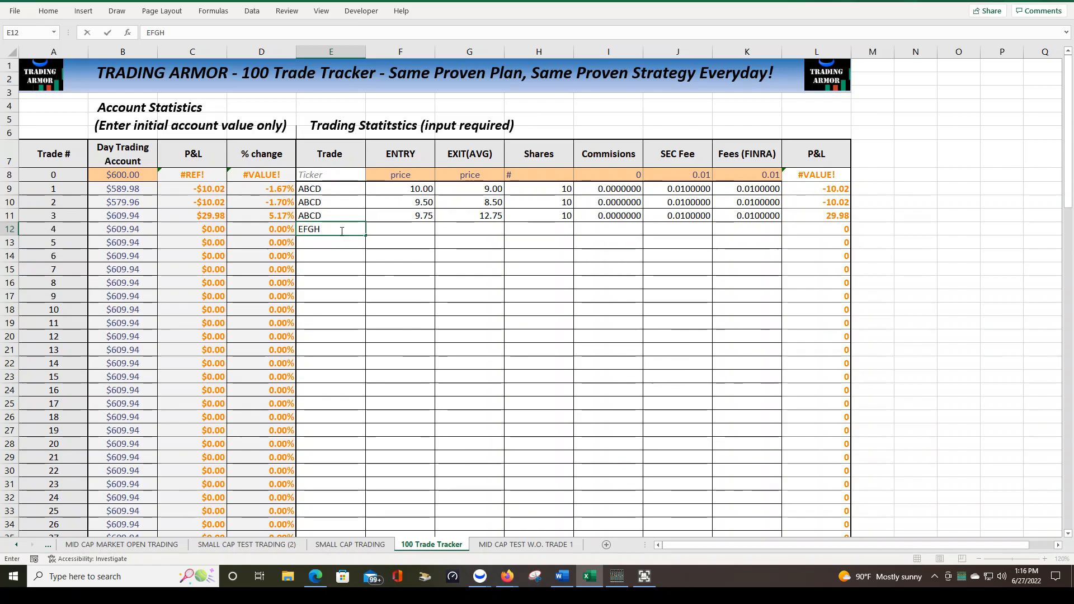
key("Tab")
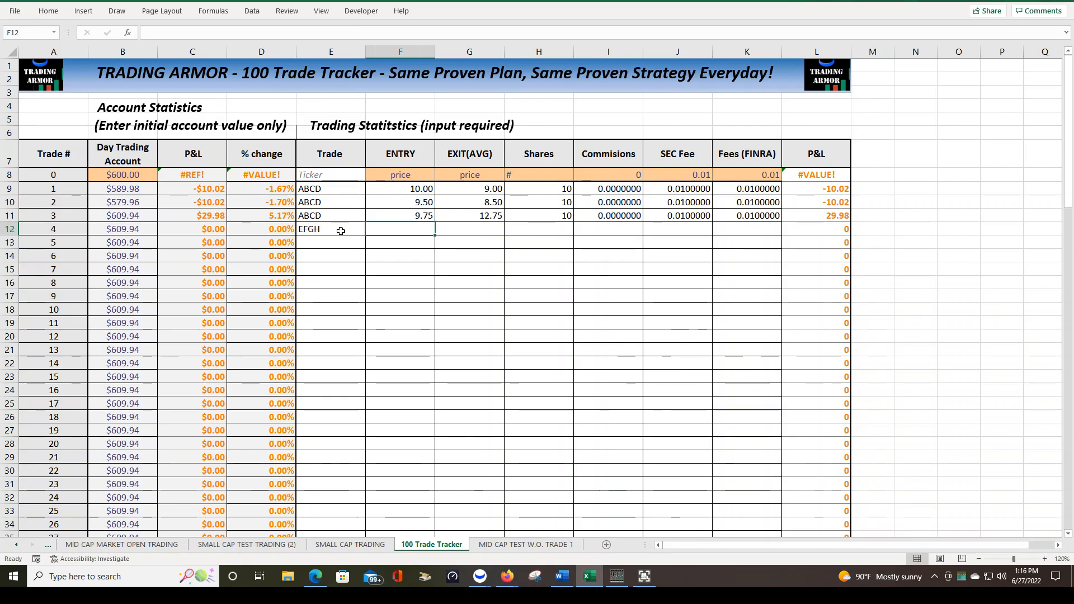
type("18.50")
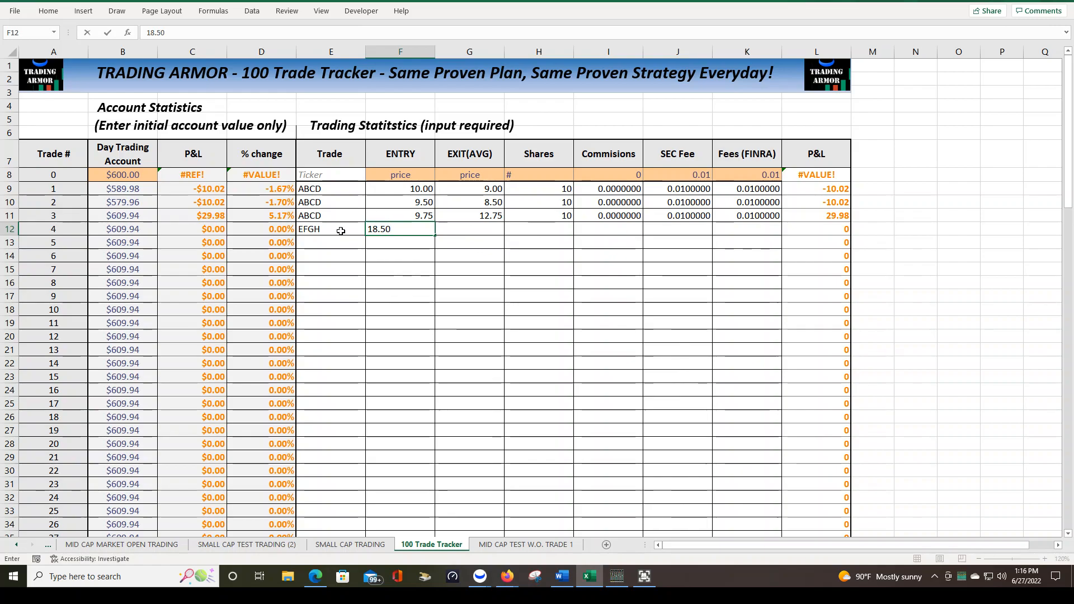
key("Tab")
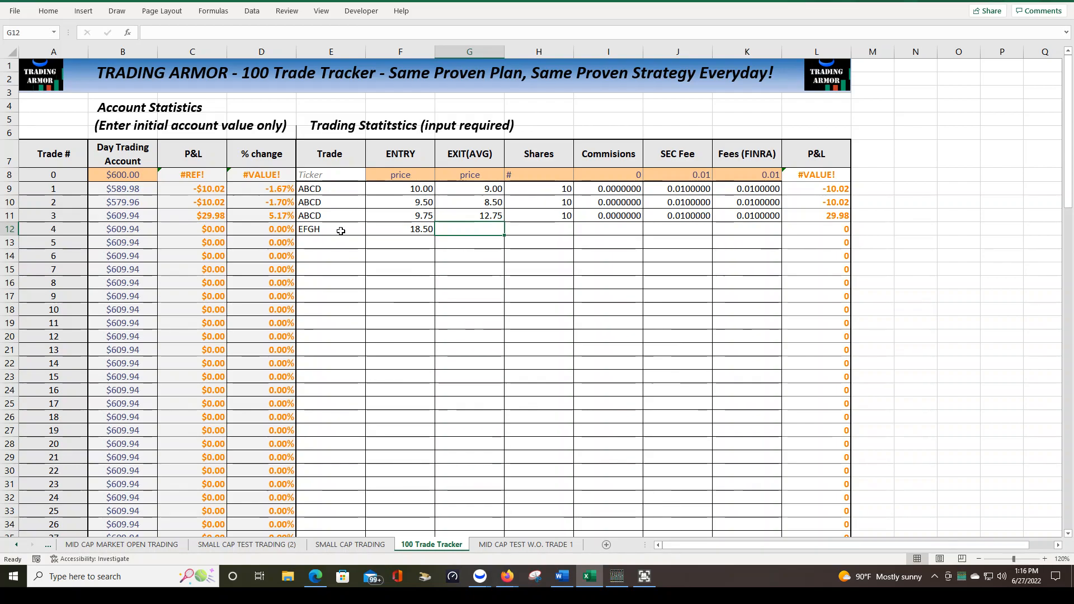
type("15.50")
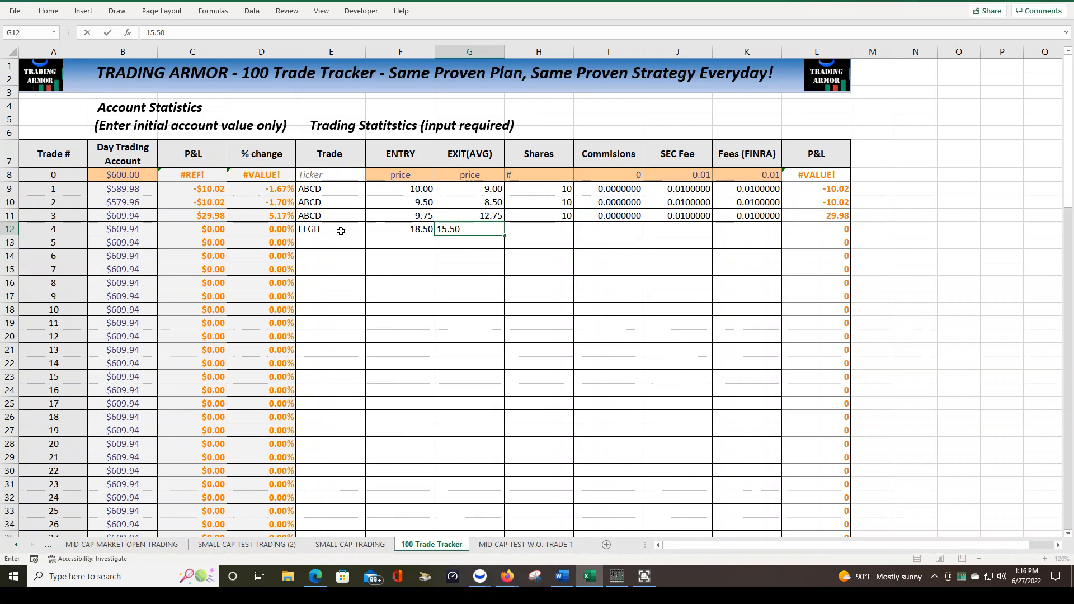
key("Tab")
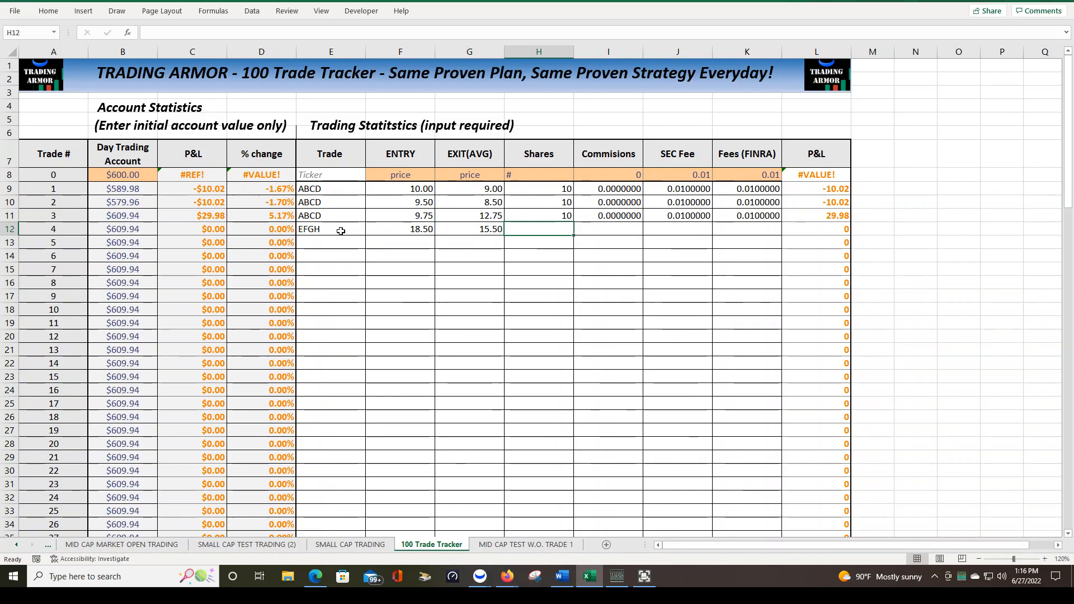
type("5")
key("Tab")
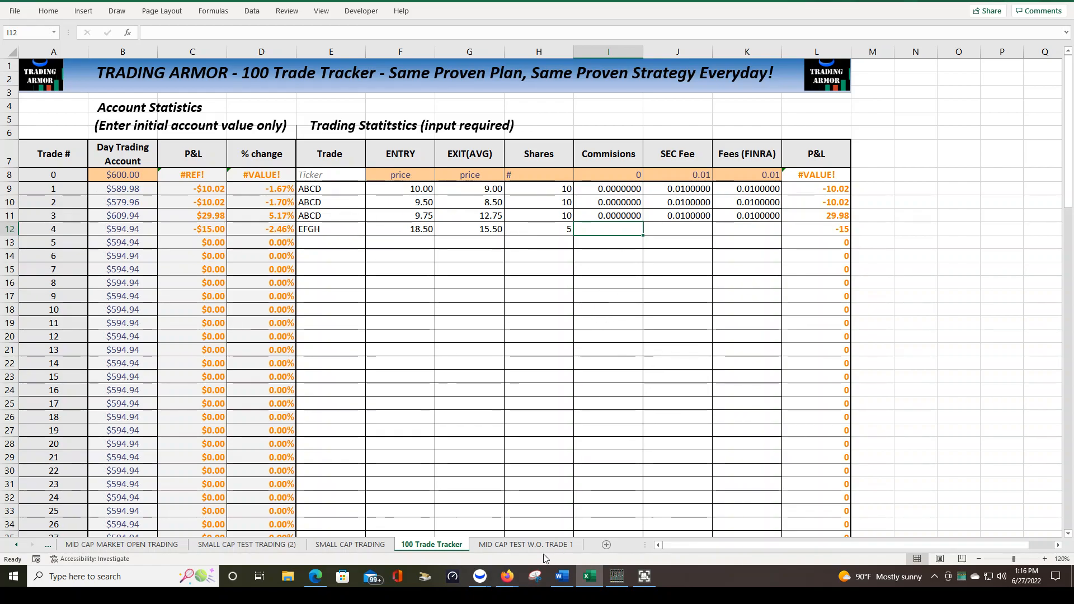
Check Webull's US market fees in Edge and fill trade 4 in Excel with commission 0, SEC fee 0.01 and FINRA fee 0.01
left_click(316, 576)
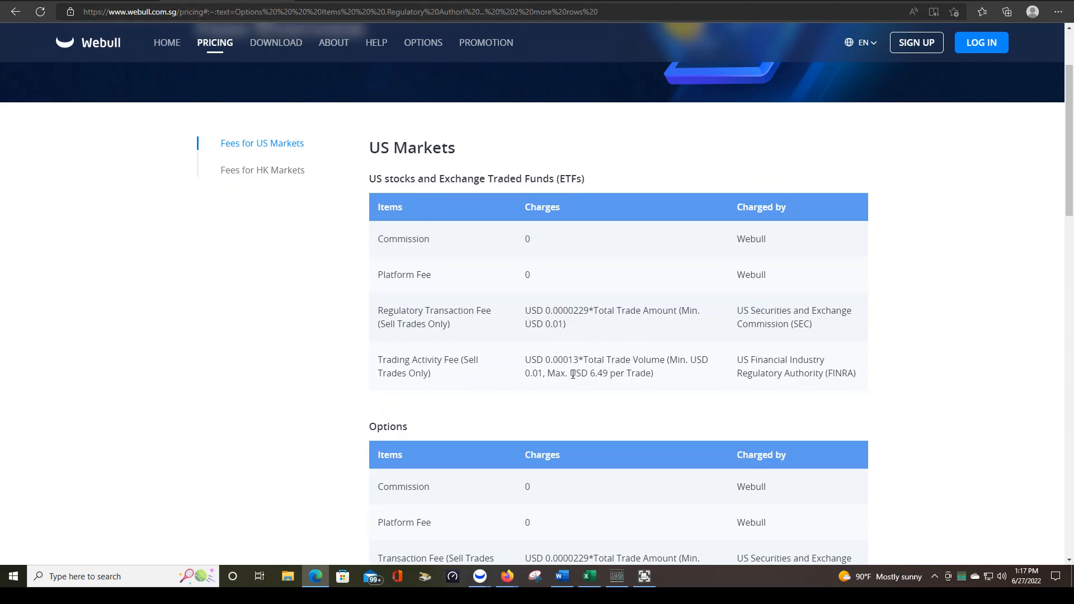
key("alt+Tab")
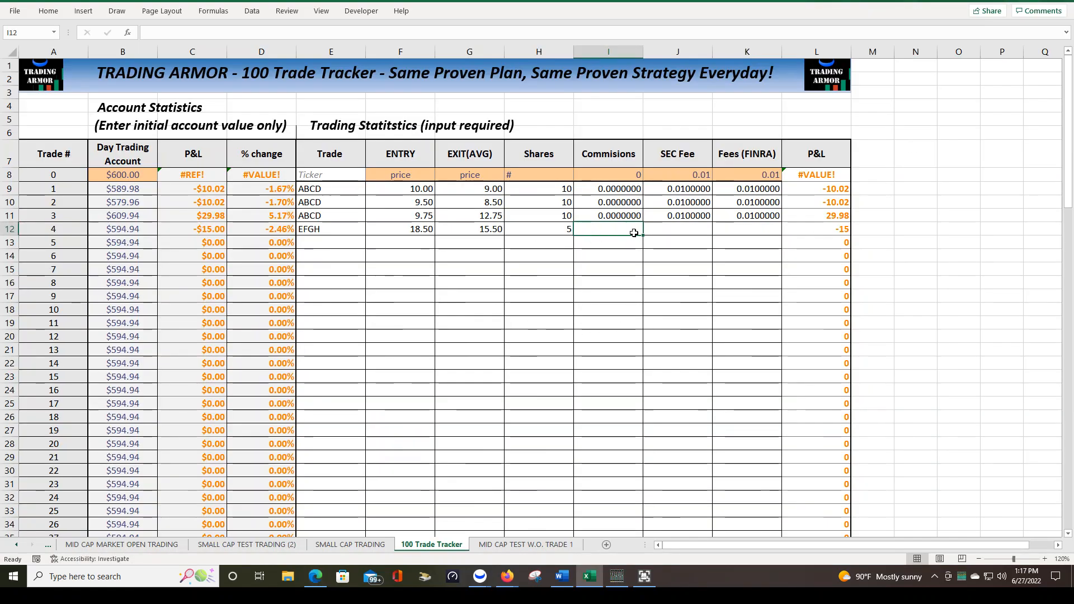
type("0.")
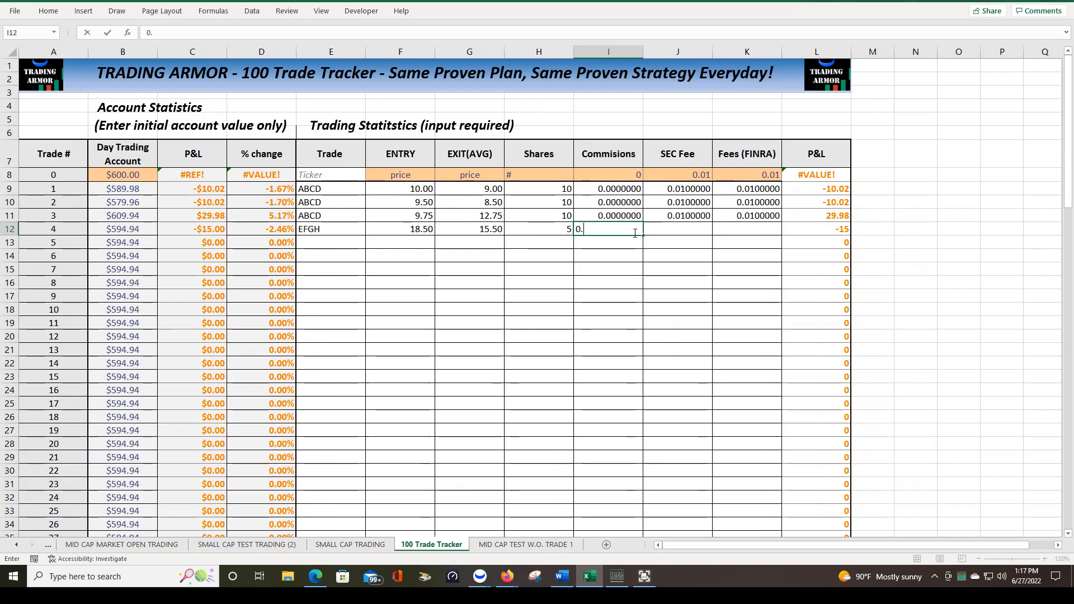
key("Tab")
type("0.0")
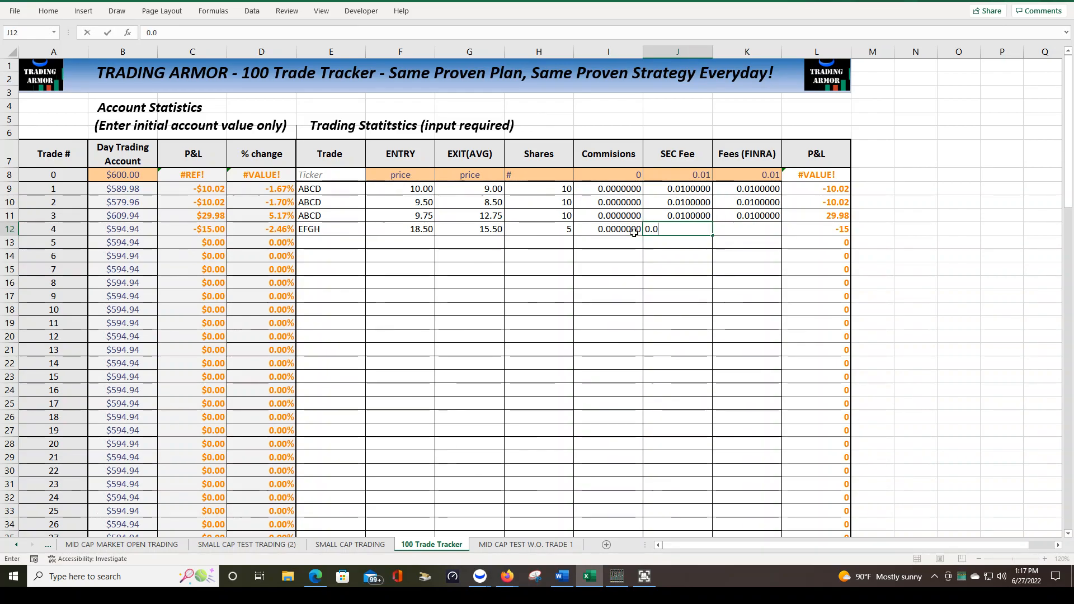
type("1")
key("Tab")
left_click(747, 217)
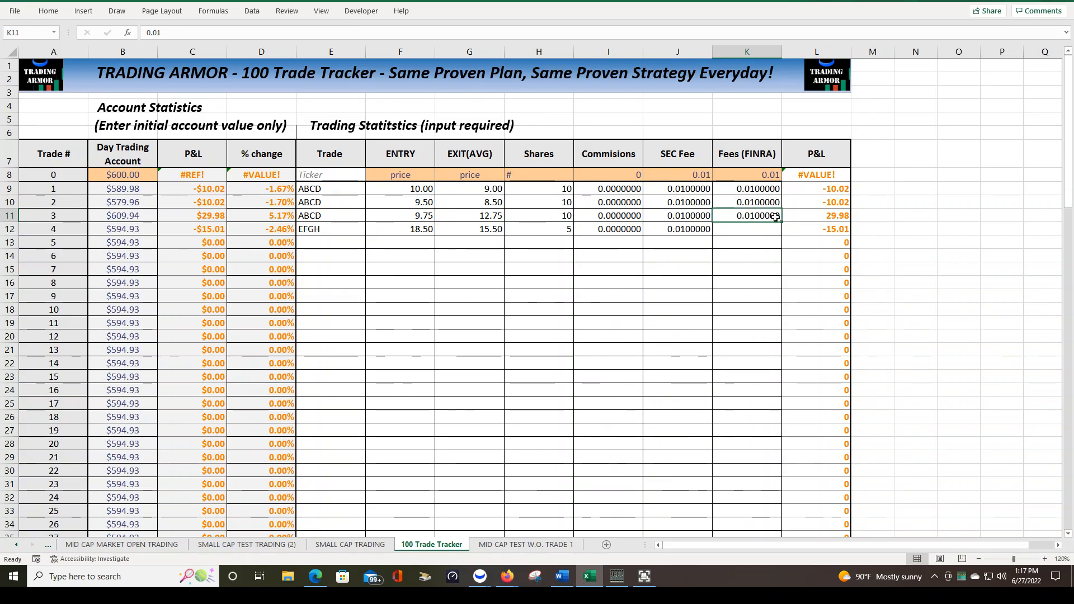
left_click_drag(781, 222, 776, 233)
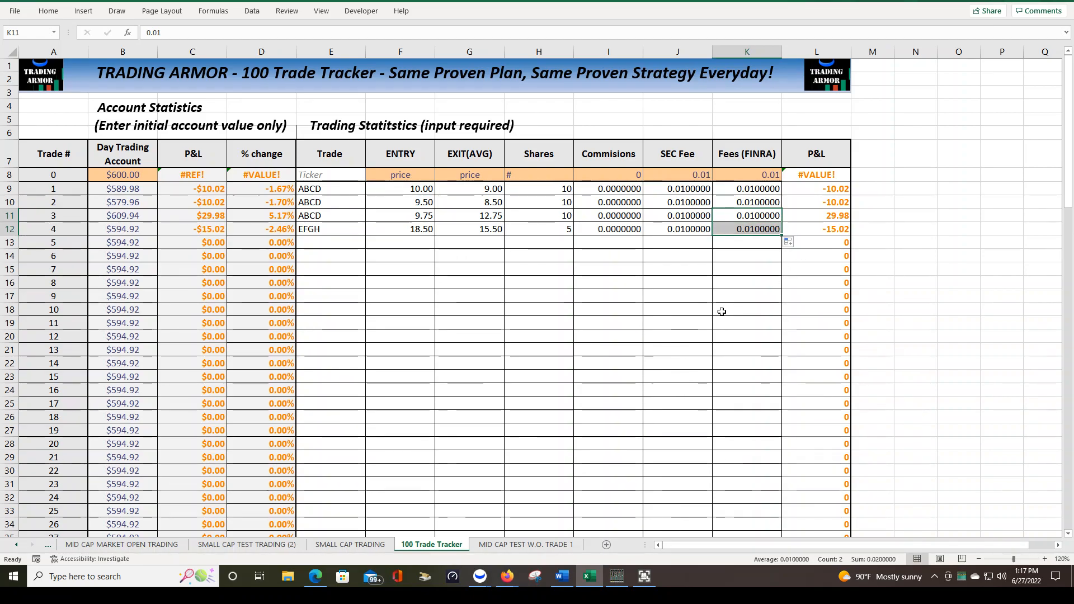
Copy trade 4's commission and fees to trade 5, and enter ticker EFGH, entry price 18.00, exit price 27 and 5 shares
left_click_drag(590, 229, 780, 248)
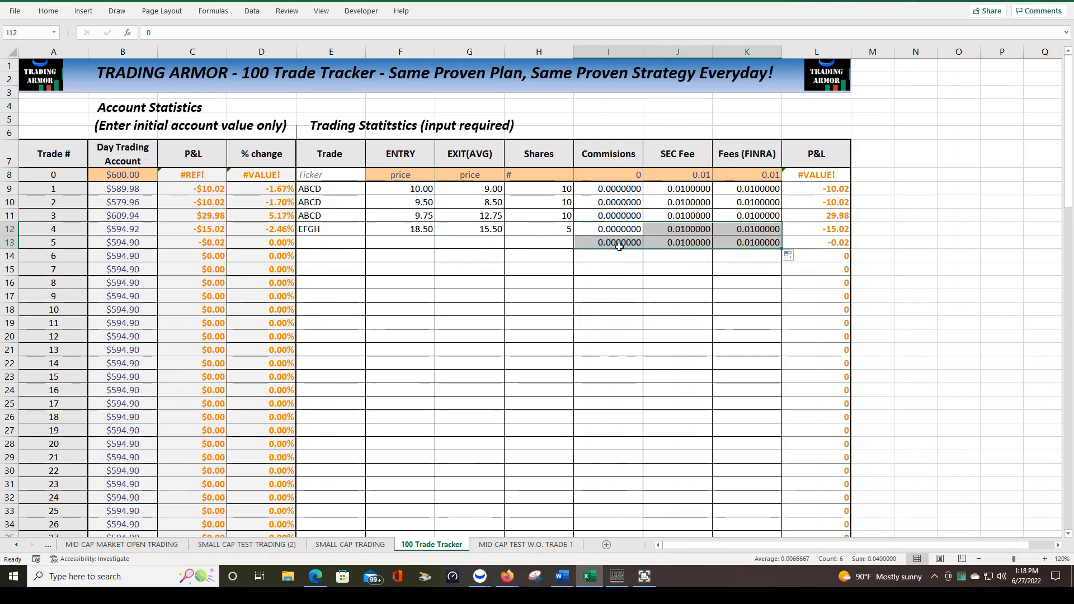
left_click(347, 242)
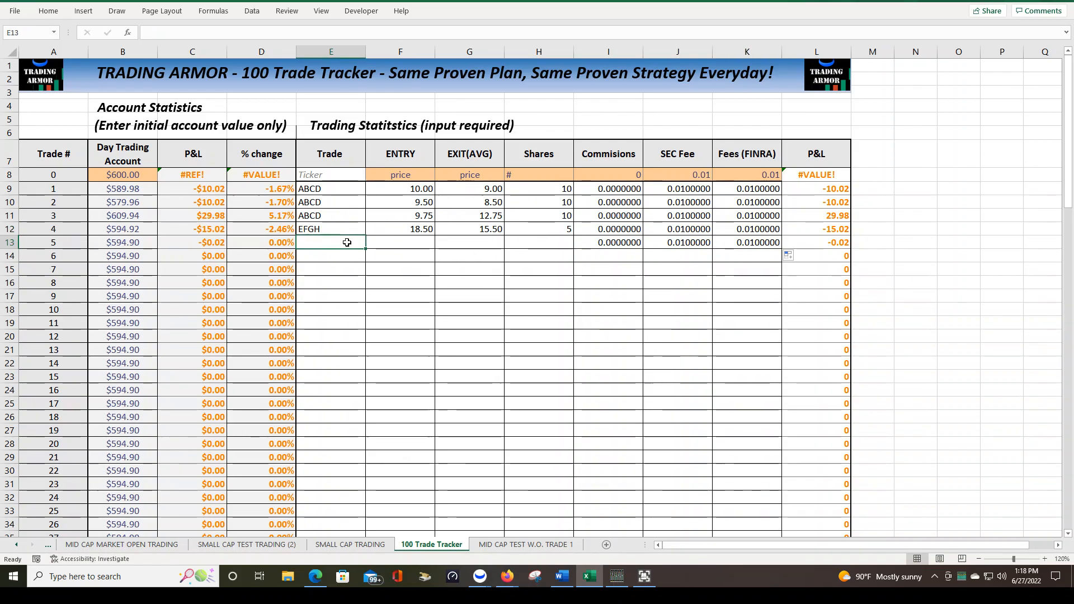
type("EFGH")
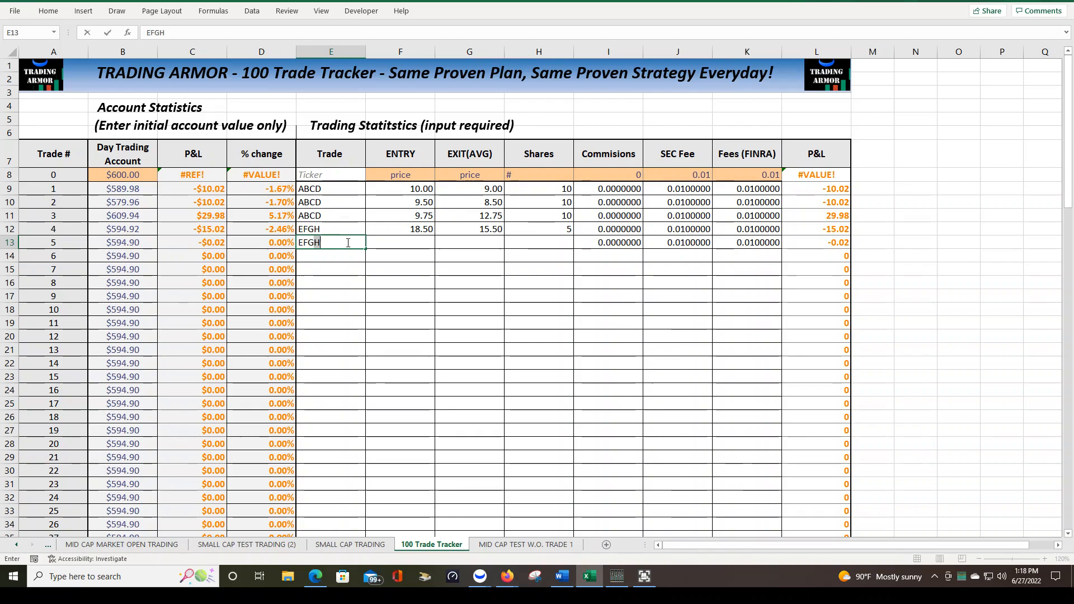
key("BackSpace")
type("H")
key("Tab")
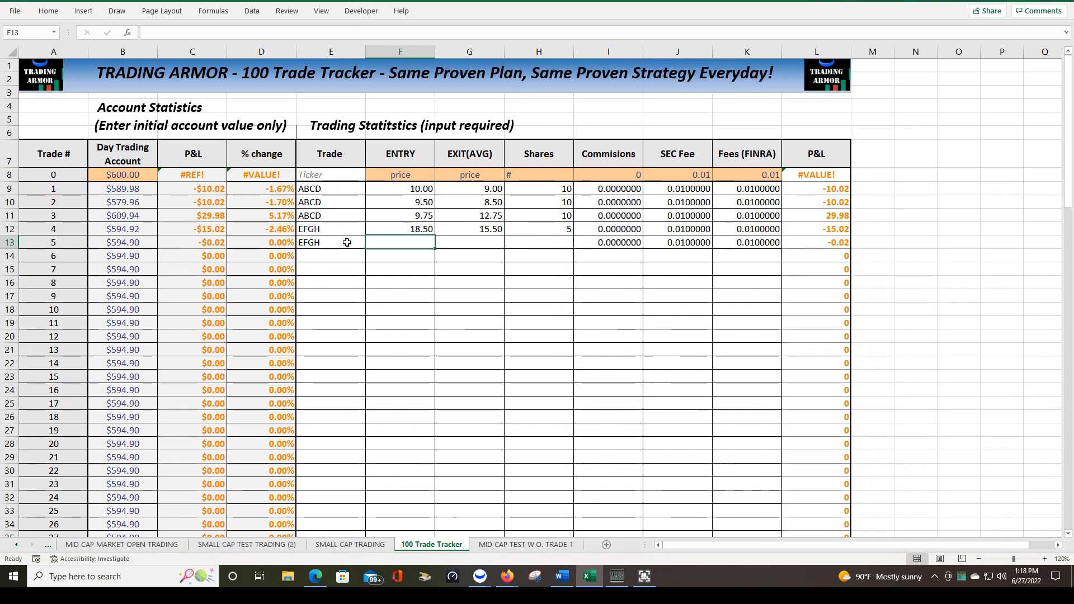
type("18.00")
key("Tab")
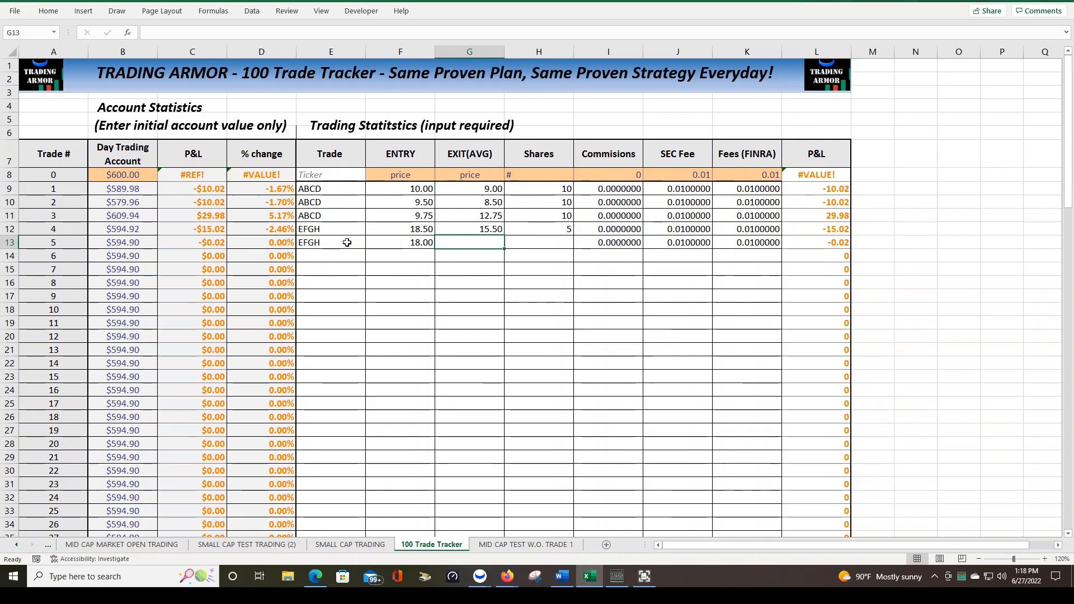
type("27")
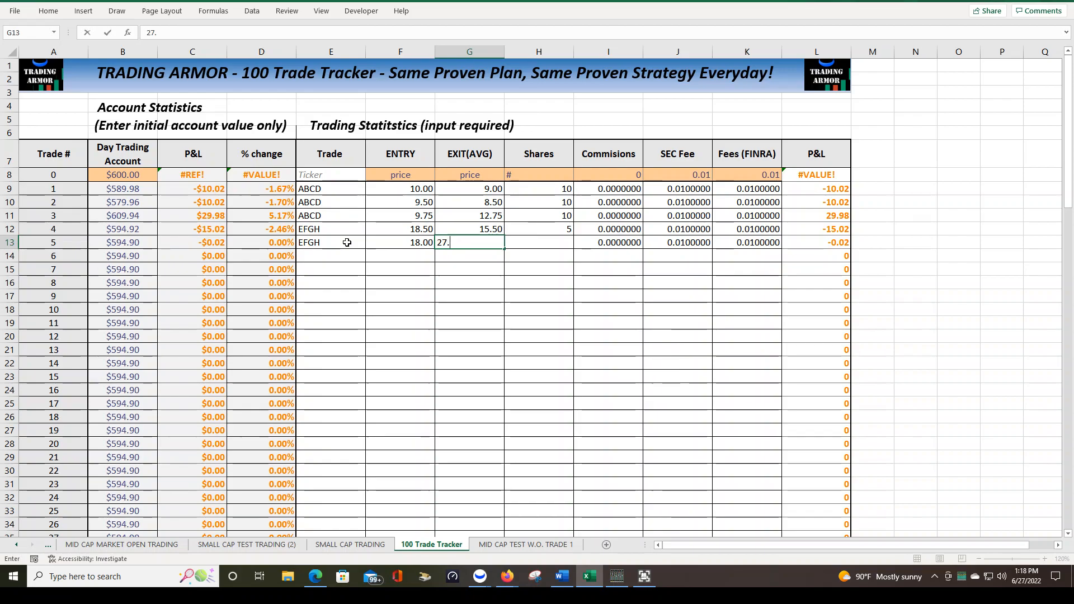
key("Tab")
type("5")
key("Tab")
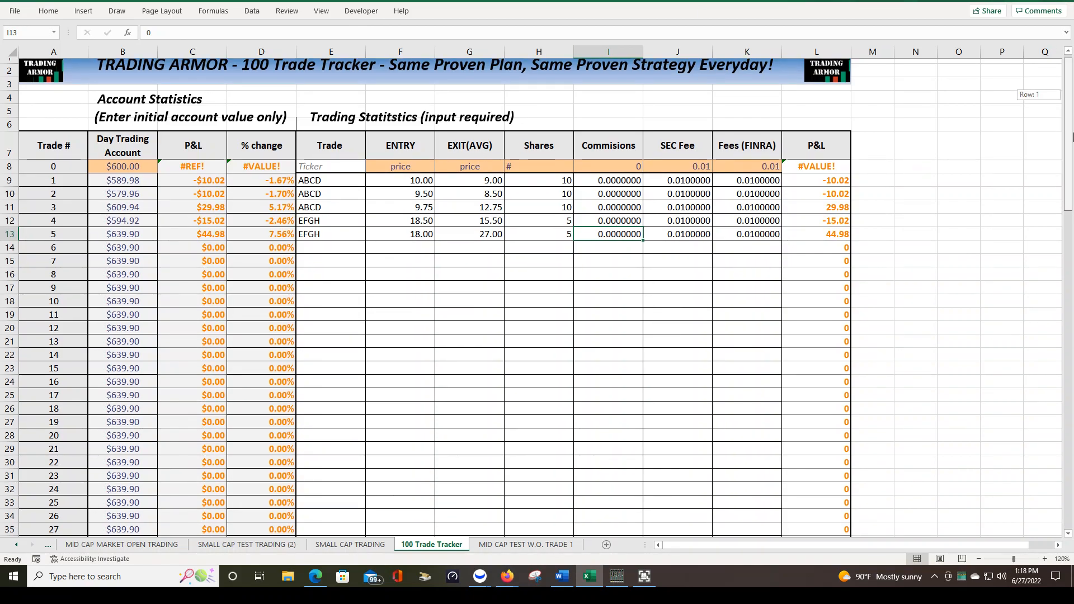
Look through the tracker rows down to trade 100 and return to the first trades
left_click_drag(1069, 96, 1065, 434)
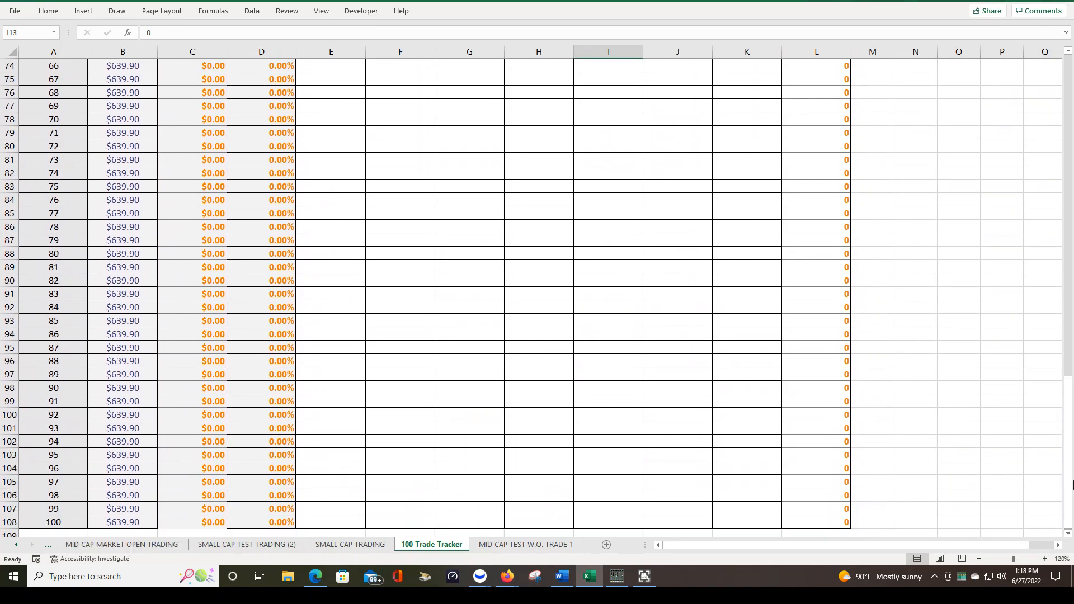
left_click_drag(1067, 455, 1072, 101)
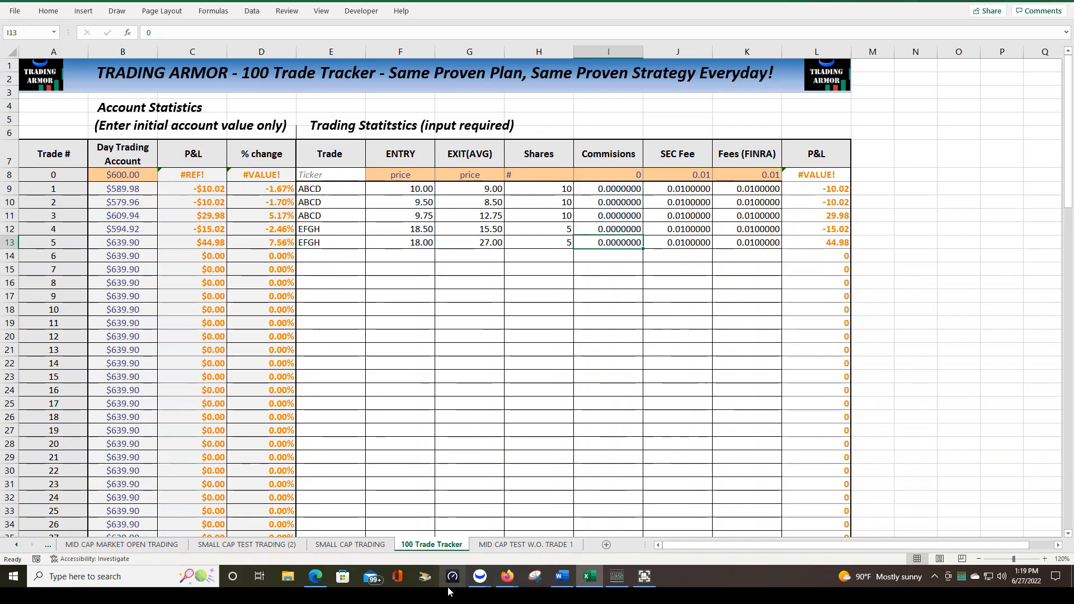
Switch to Firefox, examine the membership levels on the TRADING ARMOR Patreon page, and return to the tracker in Excel
left_click(551, 524)
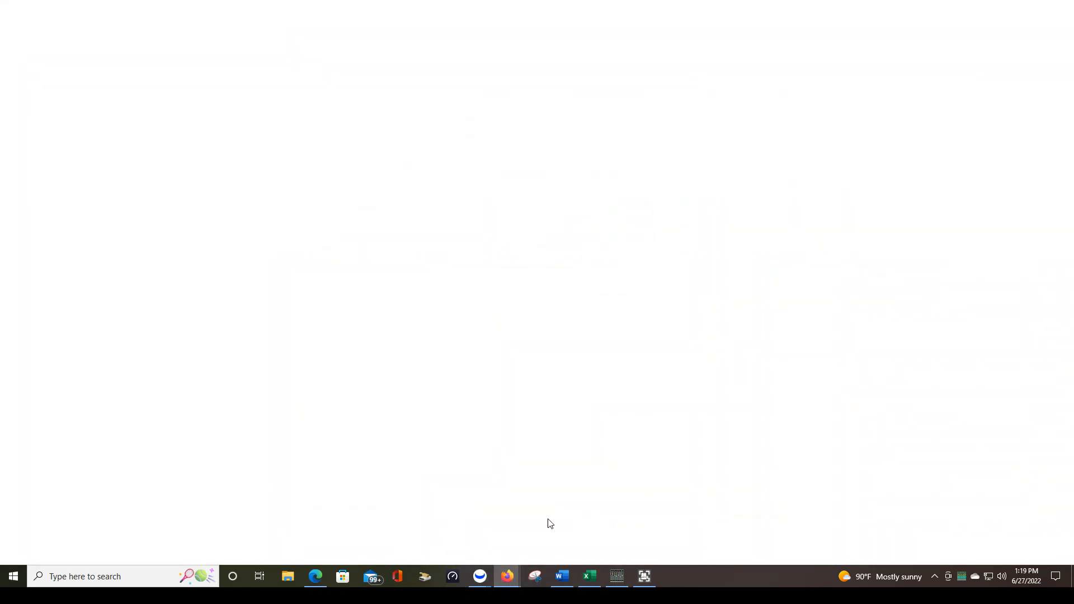
scroll(940, 121, "down", 5)
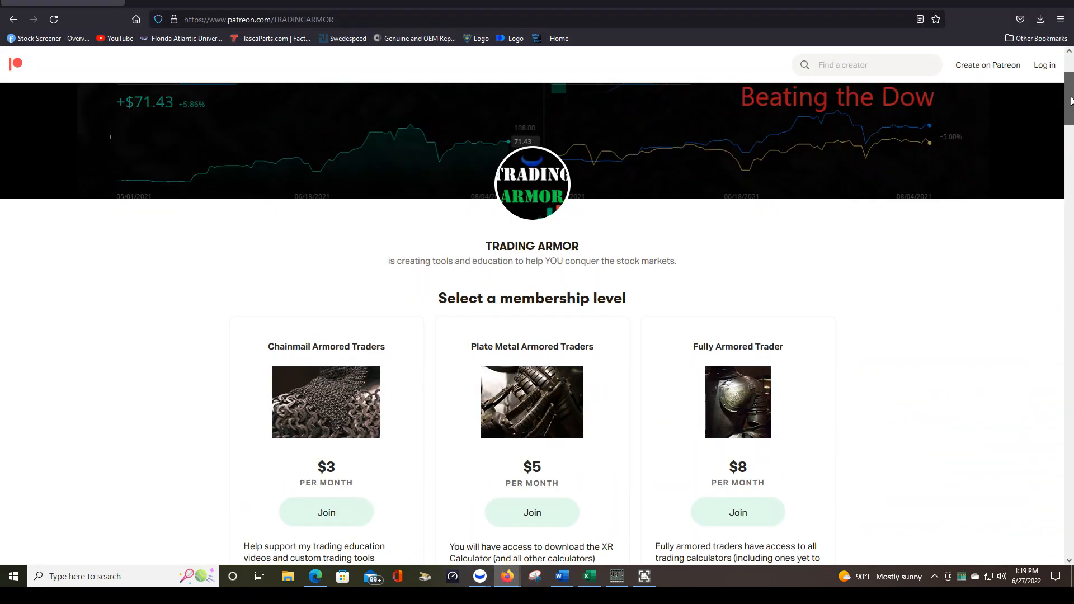
left_click_drag(1070, 133, 1073, 137)
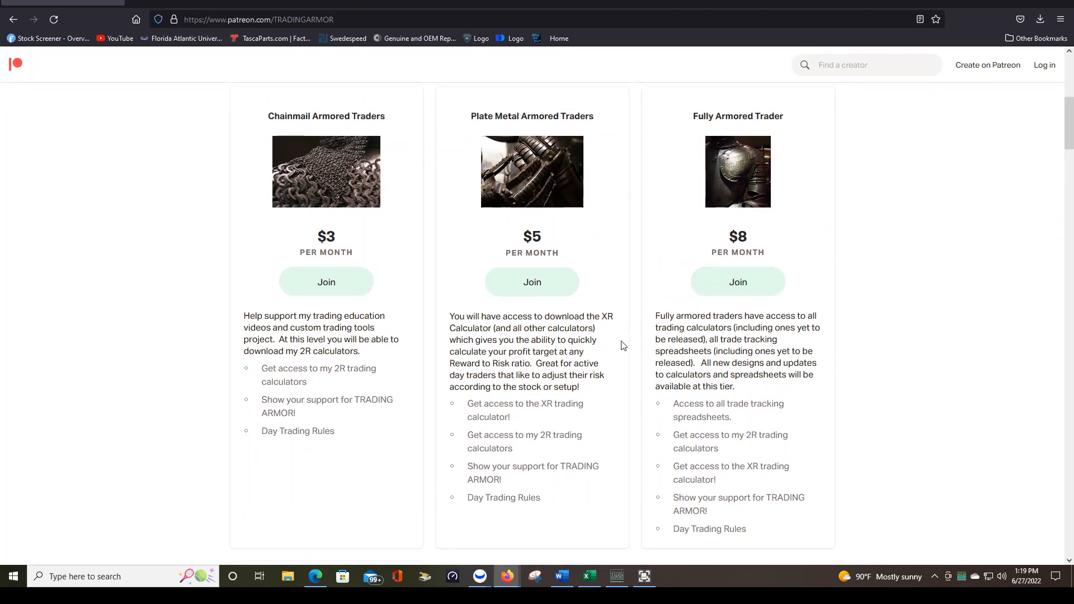
left_click_drag(1067, 115, 1062, 167)
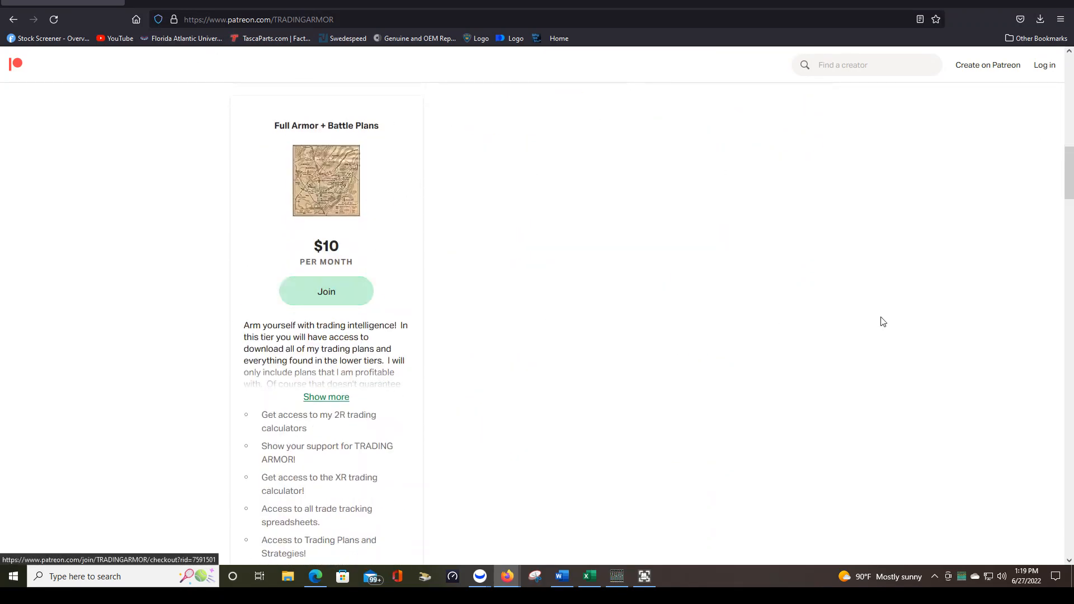
left_click_drag(1071, 174, 1071, 107)
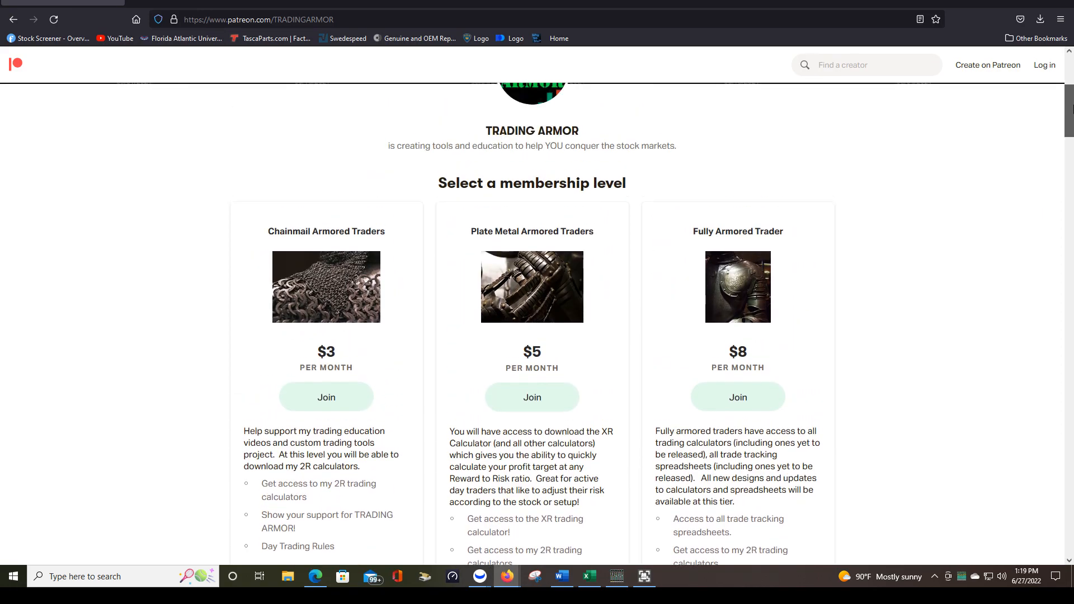
scroll(912, 82, "down", 2)
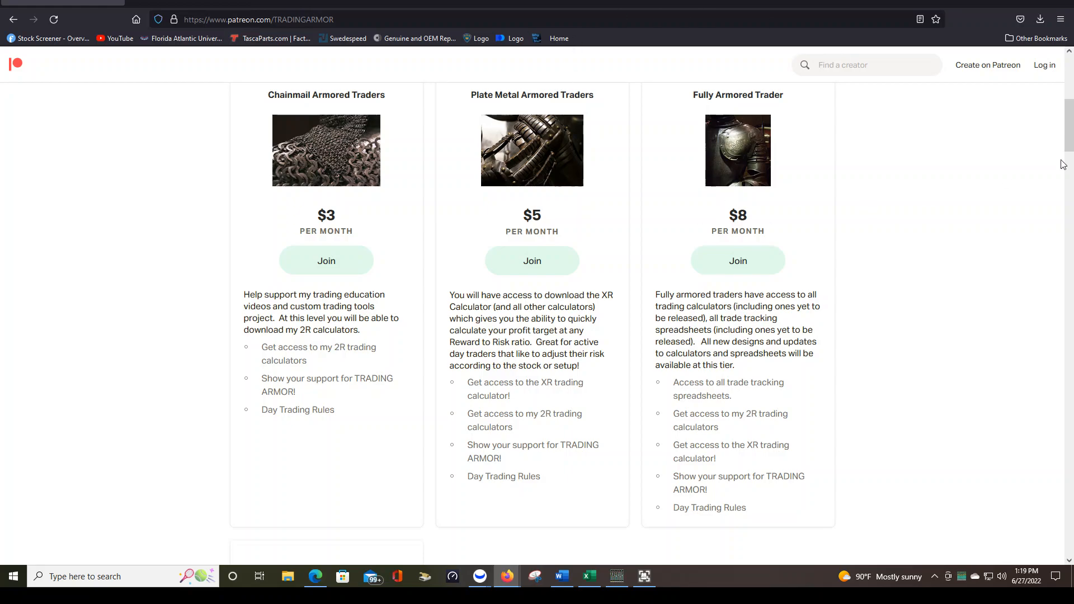
scroll(1071, 140, "up", 7)
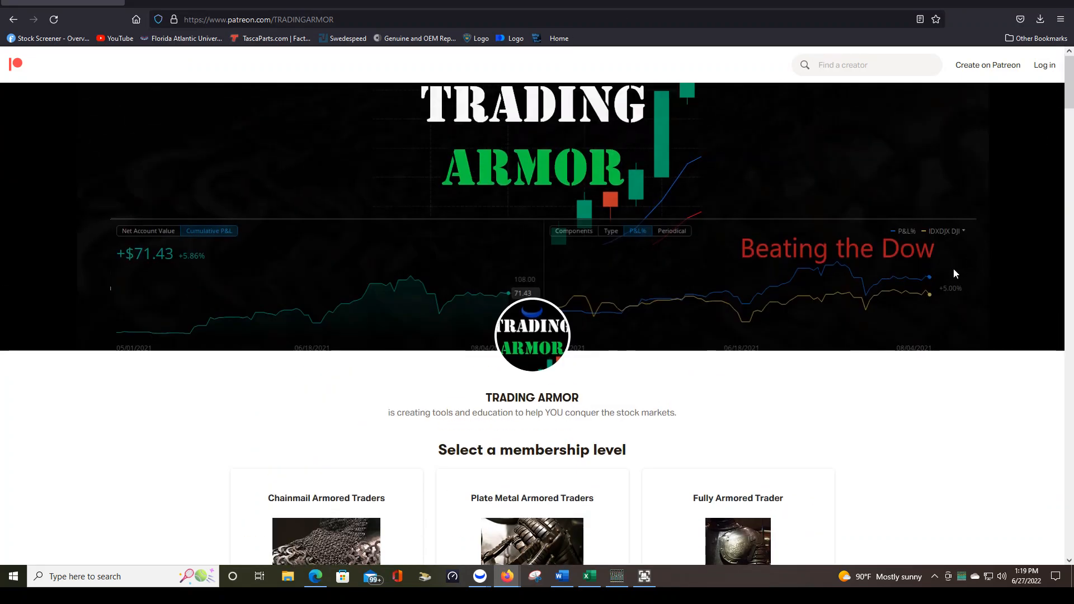
left_click(1008, 1)
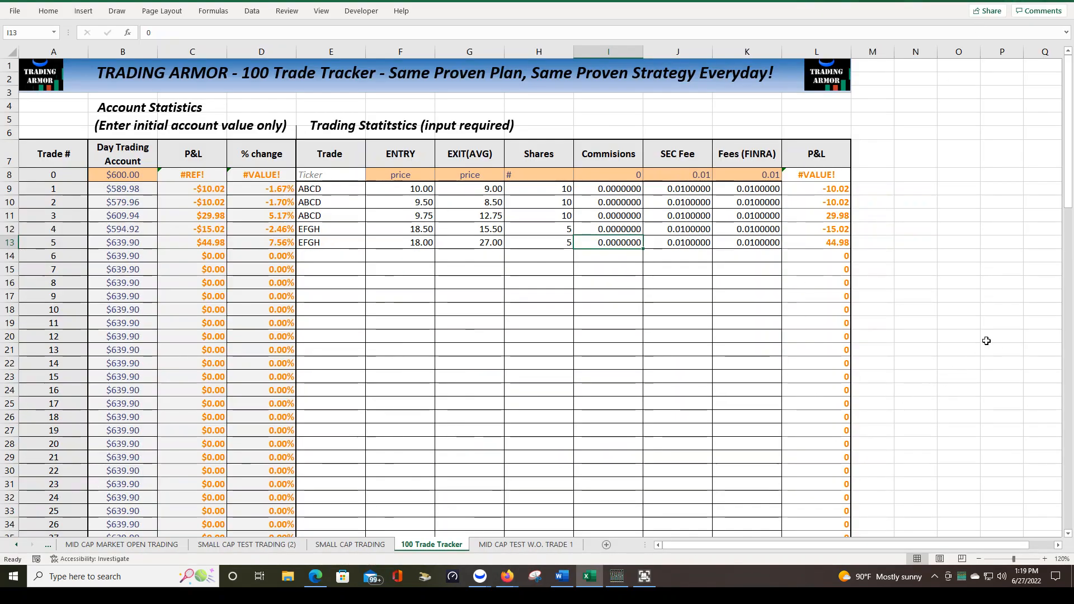